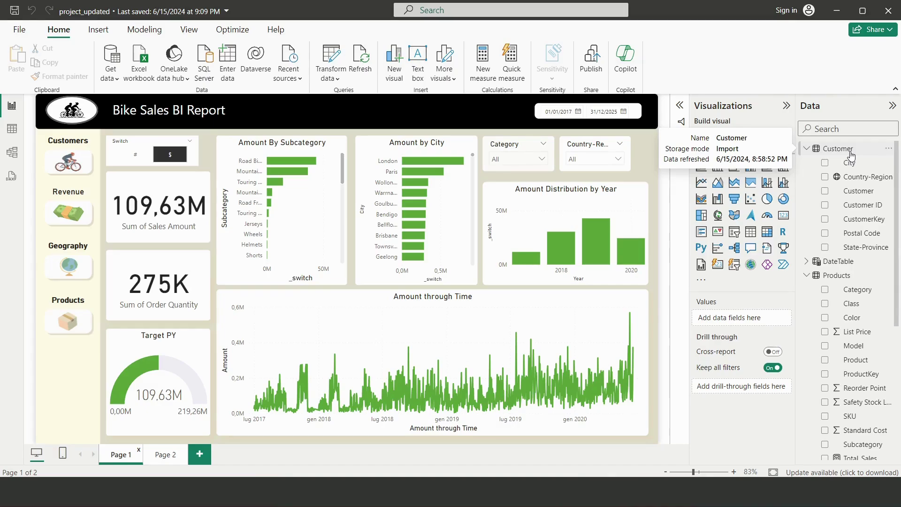
Collapse the Customer, Products and Sales_Total field lists and hide the Visualizations pane.
left_click(806, 149)
left_click(806, 176)
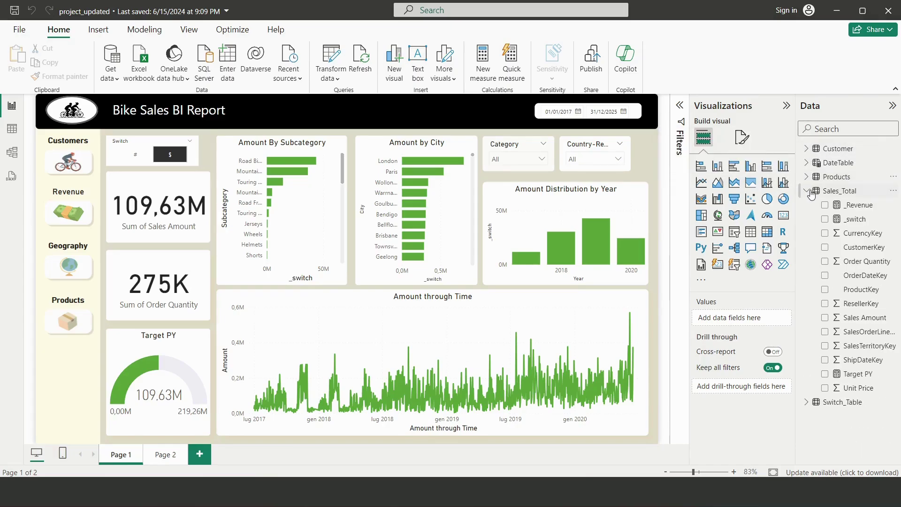
left_click(806, 191)
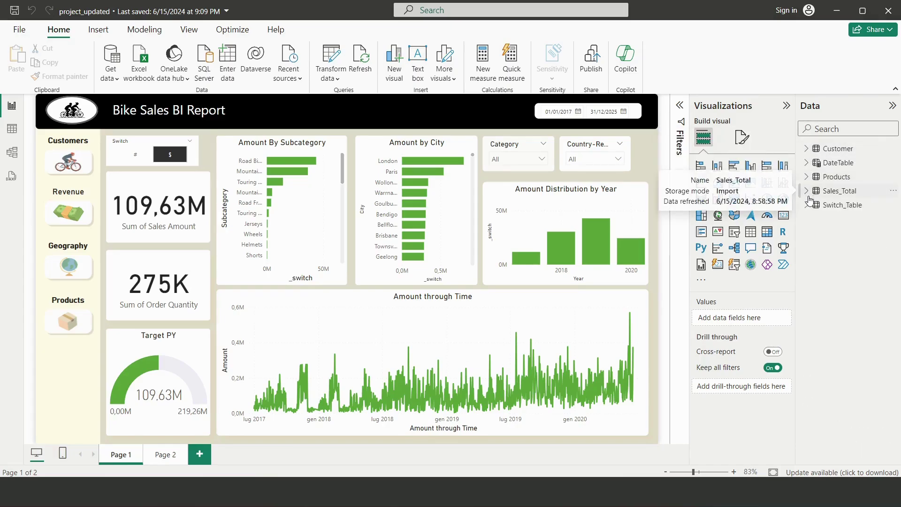
left_click(787, 106)
Expand the Products table to reveal its fields, including the Total_Sales measure.
left_click(806, 148)
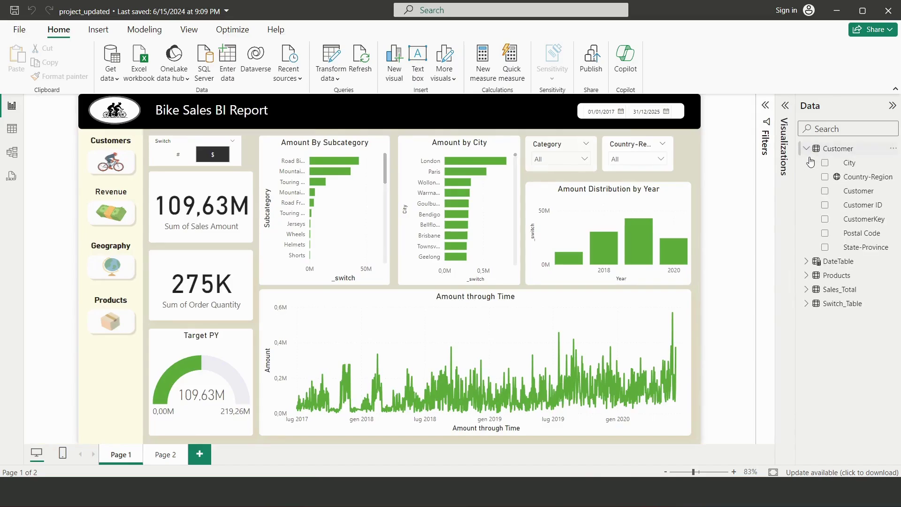
left_click(807, 148)
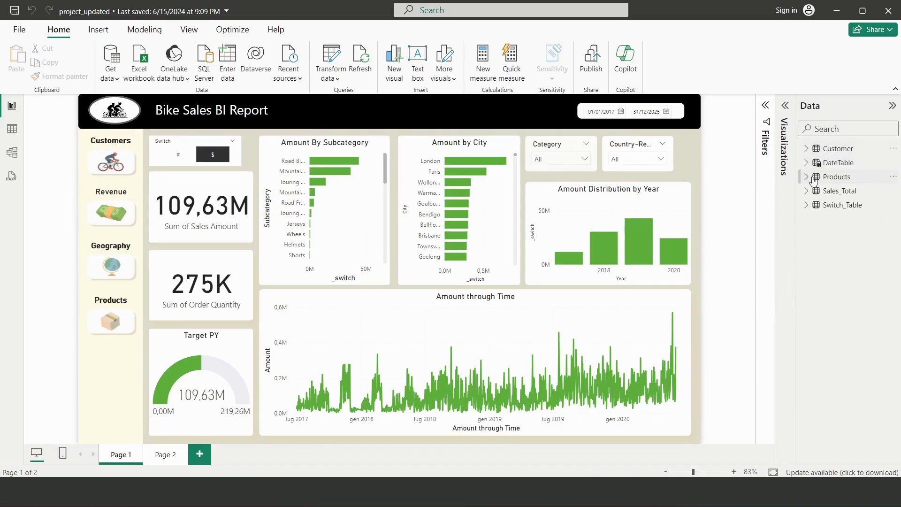
left_click(837, 177)
left_click(806, 177)
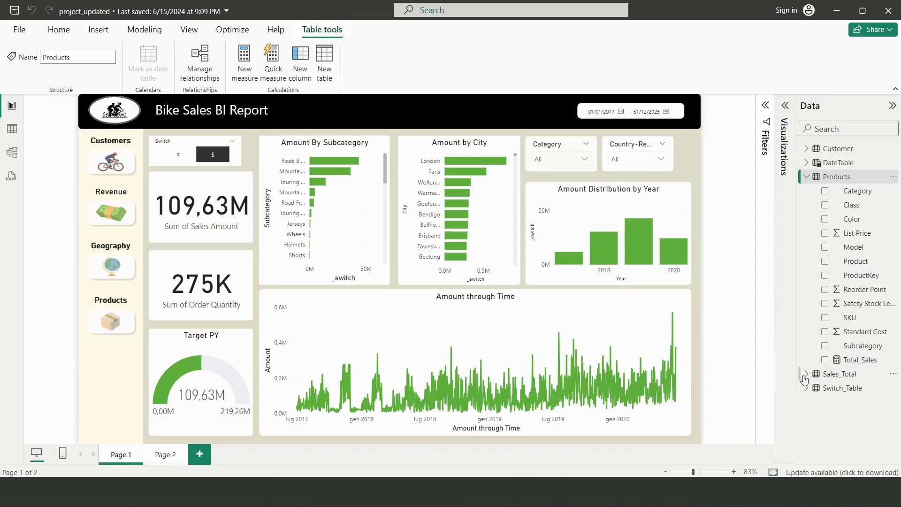
Expand Sales_Total and try dragging Total_Sales onto it, checking its options menu.
left_click(807, 374)
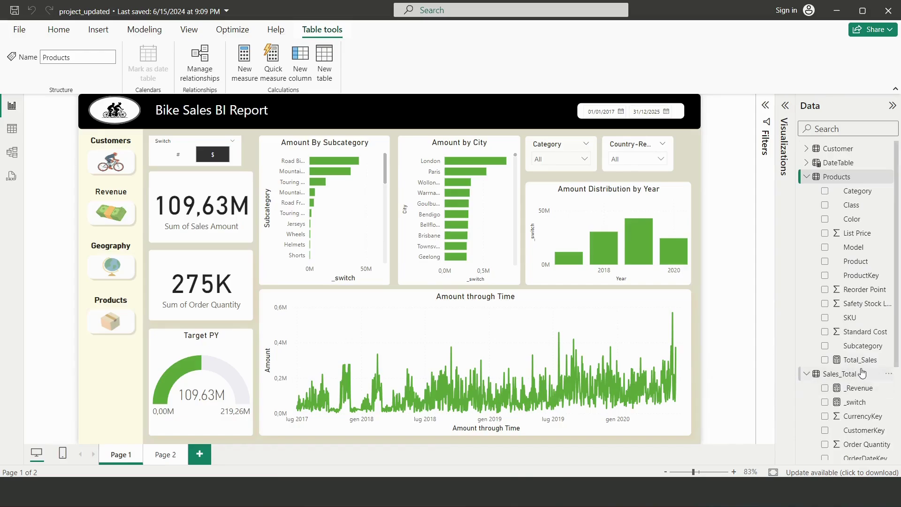
scroll(859, 366, "down", 3)
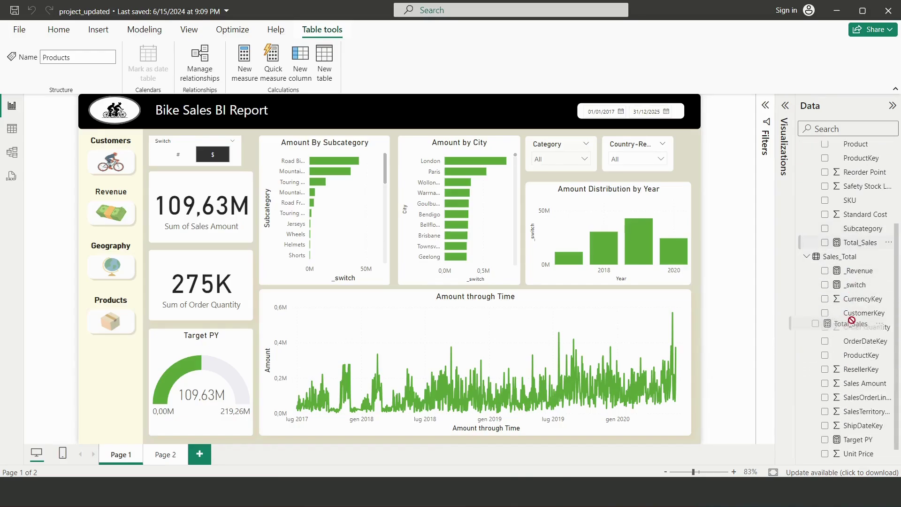
mouse_move(852, 243)
left_mouse_down()
mouse_move(860, 406)
mouse_move(862, 385)
mouse_move(831, 425)
mouse_move(832, 409)
left_mouse_up()
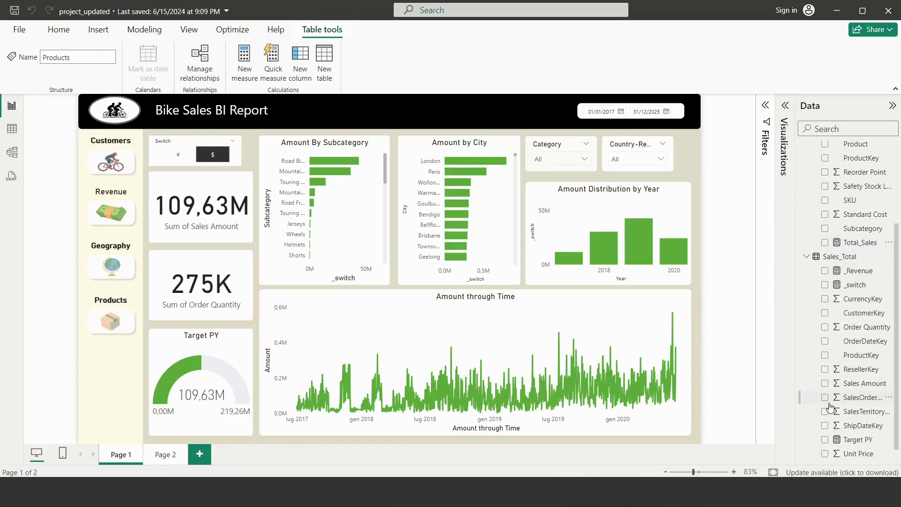
left_click(890, 243)
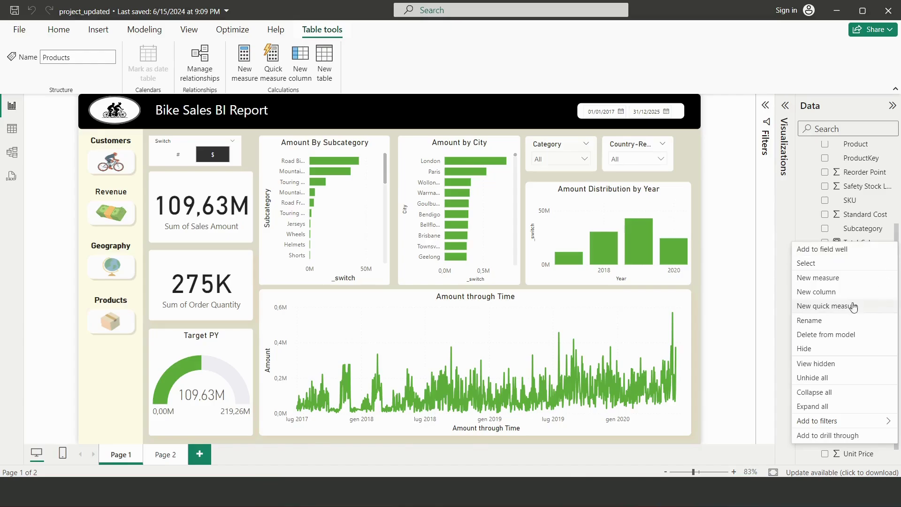
left_click(808, 263)
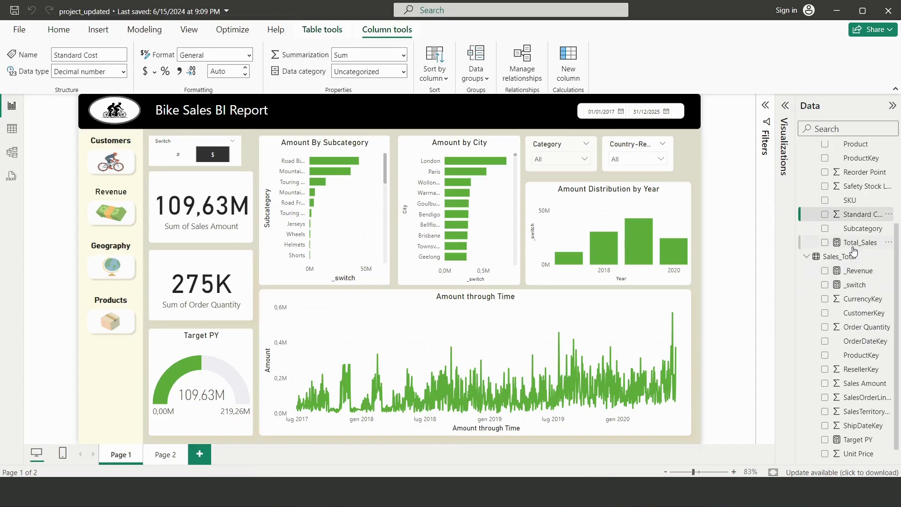
left_click_drag(857, 246, 860, 386)
scroll(852, 317, "up", 1)
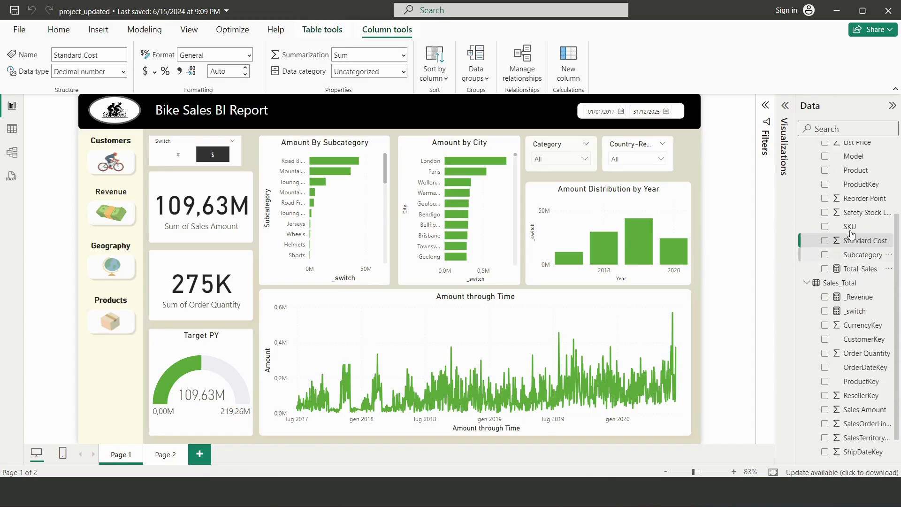
scroll(852, 317, "down", 1)
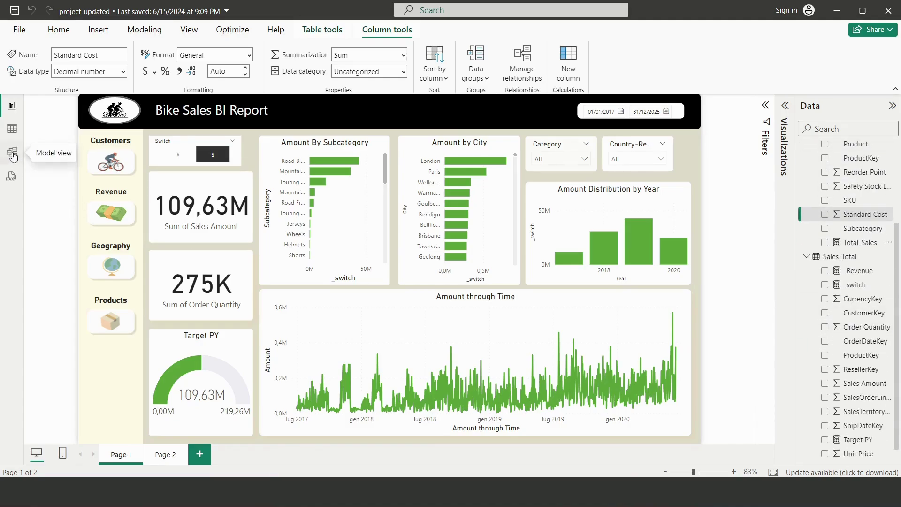
In Model view with Properties hidden, drag Total_Sales from Products into Sales_Total.
left_click(12, 153)
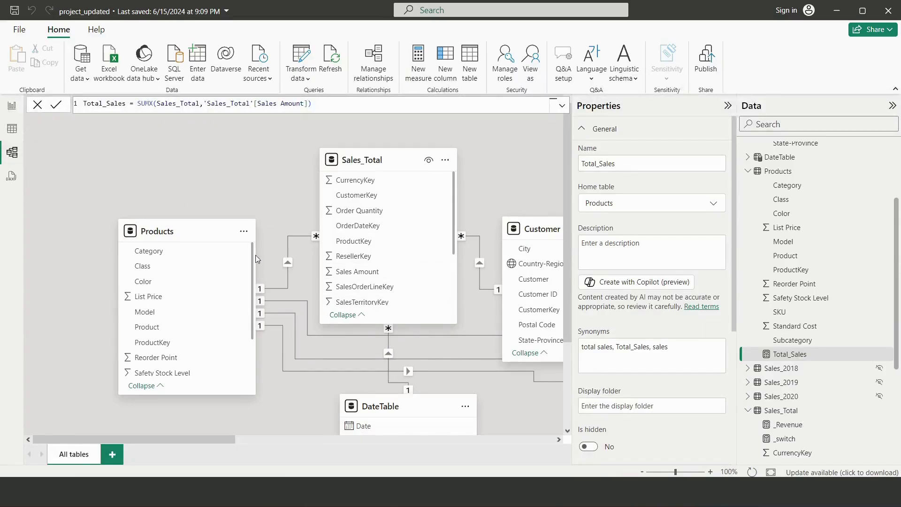
scroll(470, 281, "down", 1)
scroll(468, 281, "up", 1)
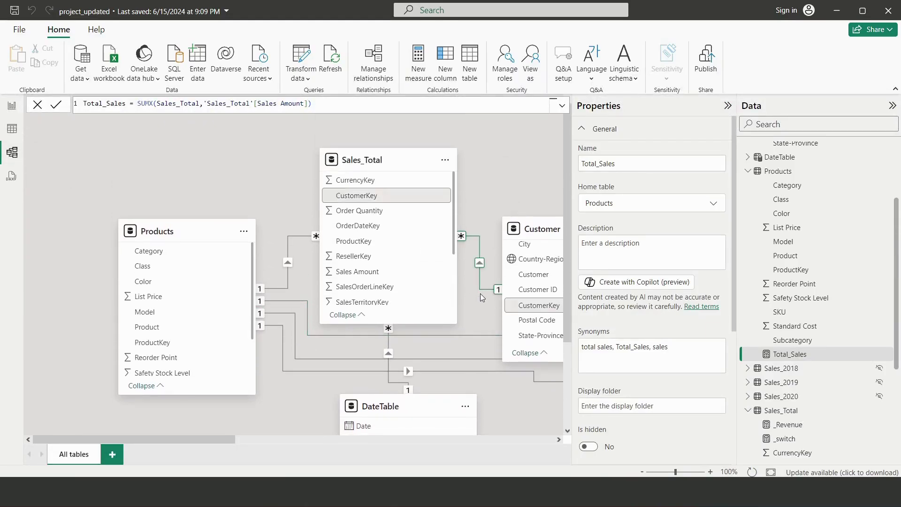
left_click(728, 105)
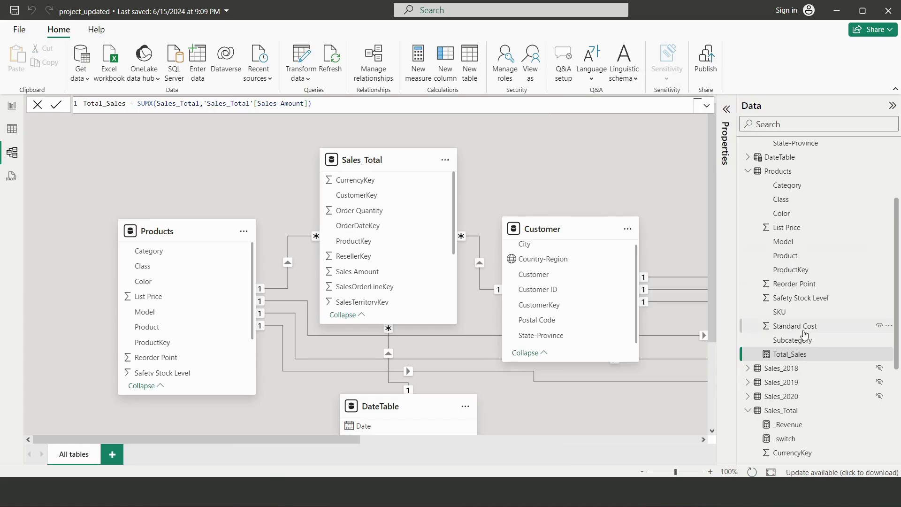
scroll(803, 336, "down", 3)
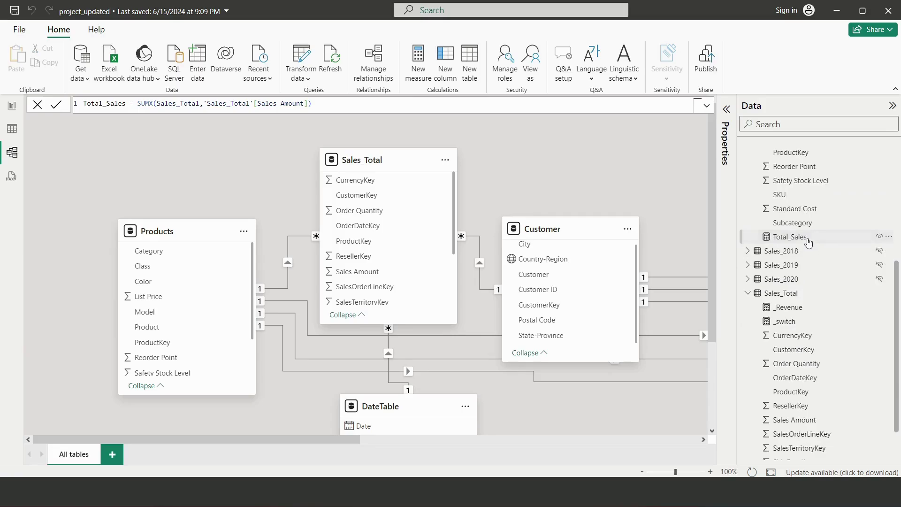
scroll(806, 251, "down", 2)
left_click(790, 186)
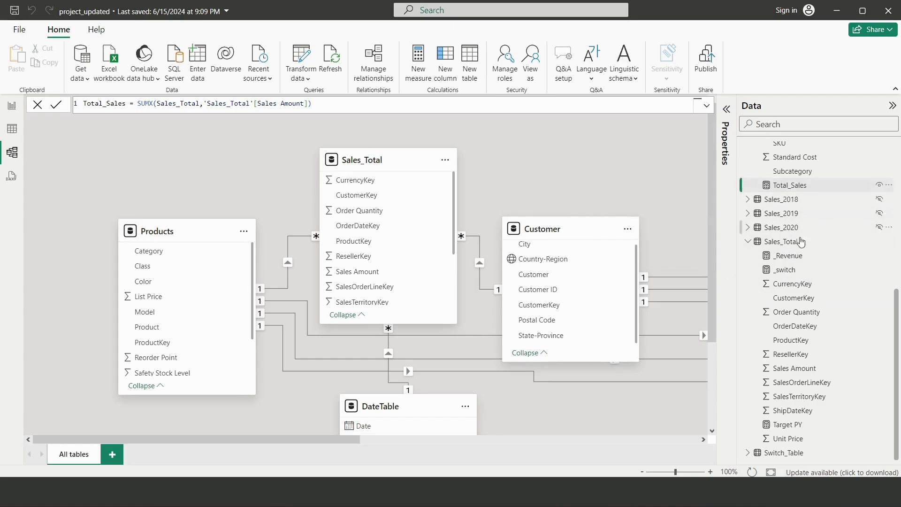
left_click_drag(781, 189, 805, 241)
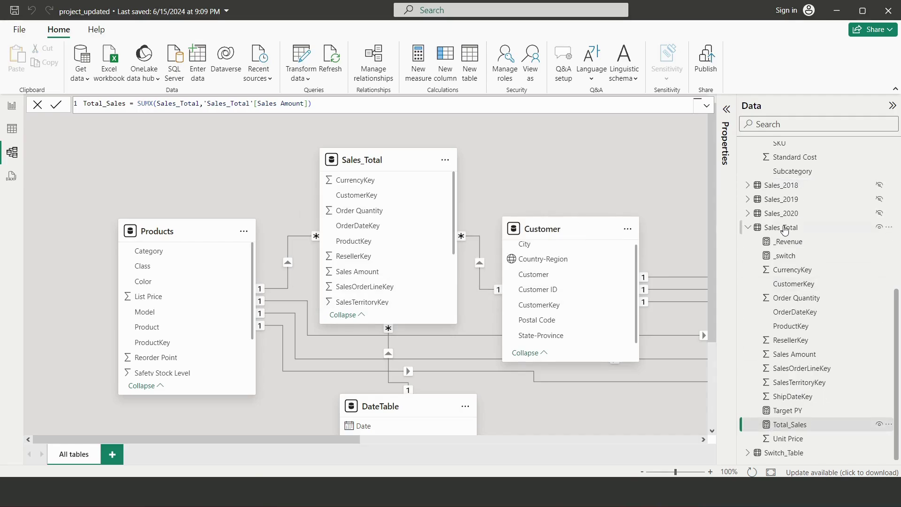
Rename the moved Total_Sales measure to _Total_Sales by adding a leading underscore.
left_click(891, 425)
left_click(811, 348)
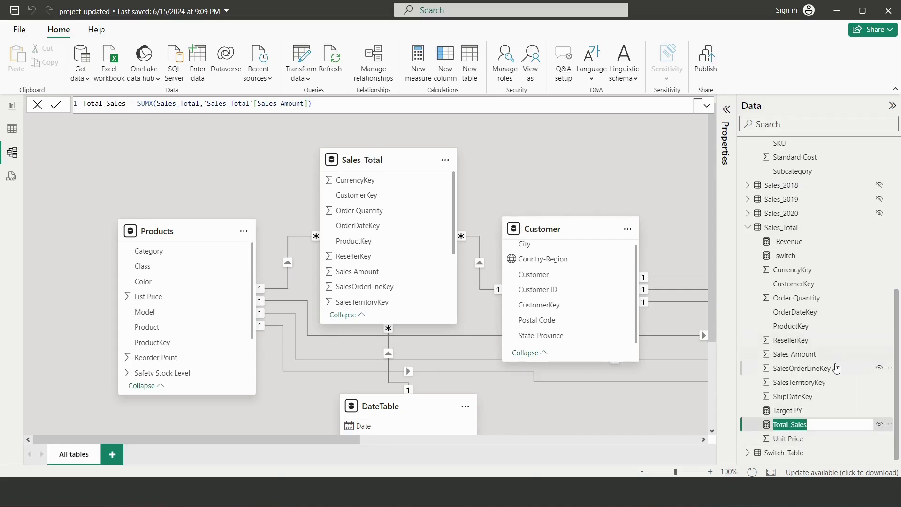
left_click(776, 426)
type("_")
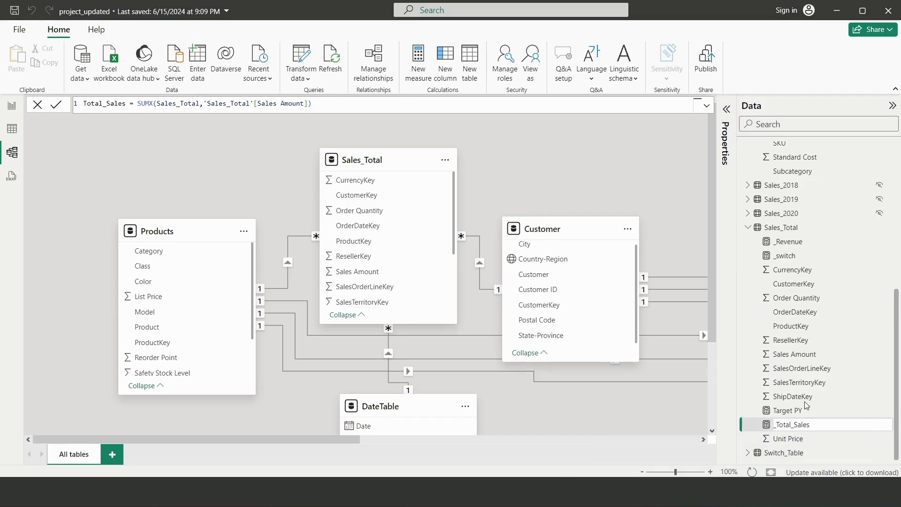
key("Return")
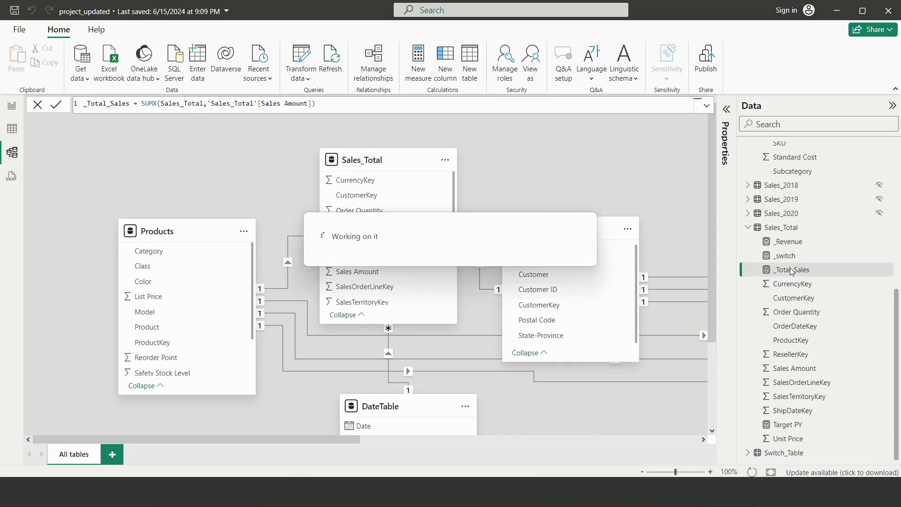